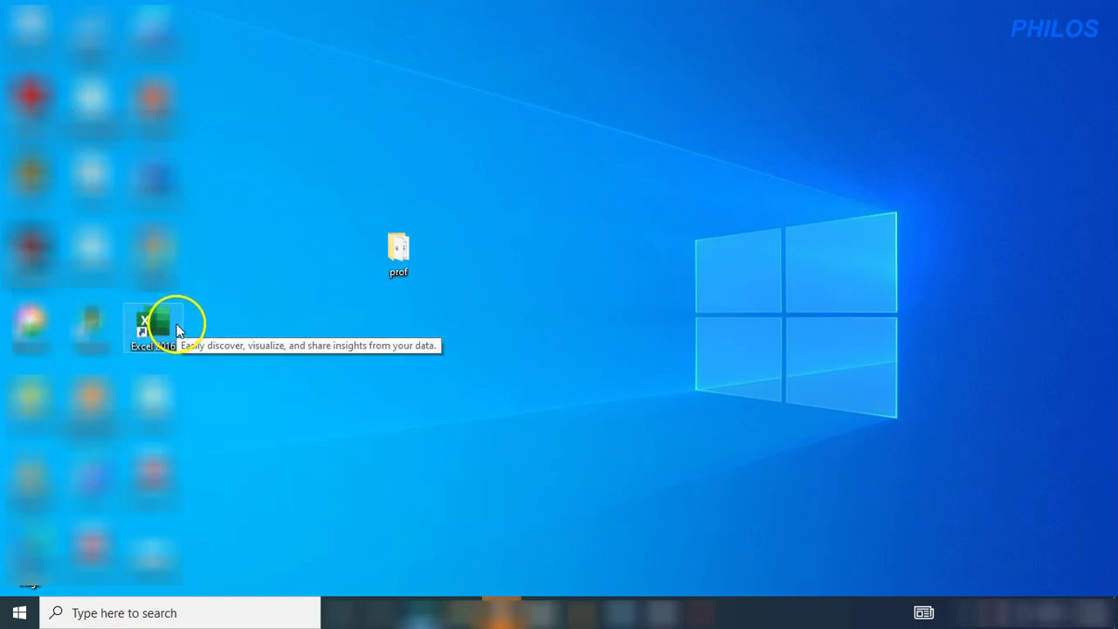
# Launch Excel and open the recent workbook Excel Simple Rand Sampling
pyautogui.click(181, 612)
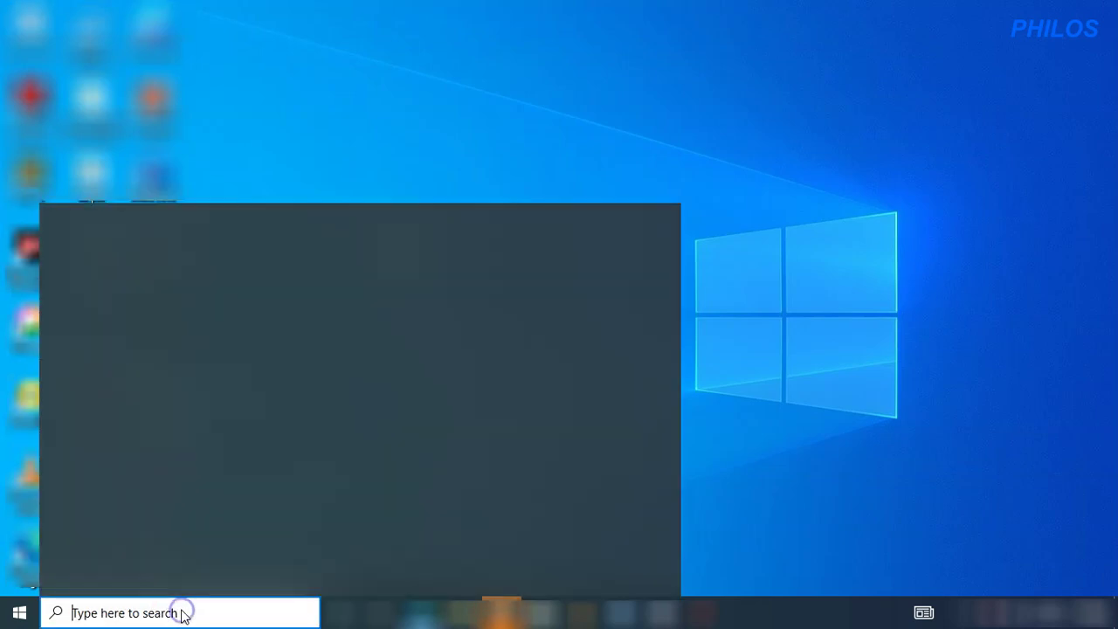
pyautogui.write('excel')
pyautogui.click(503, 308)
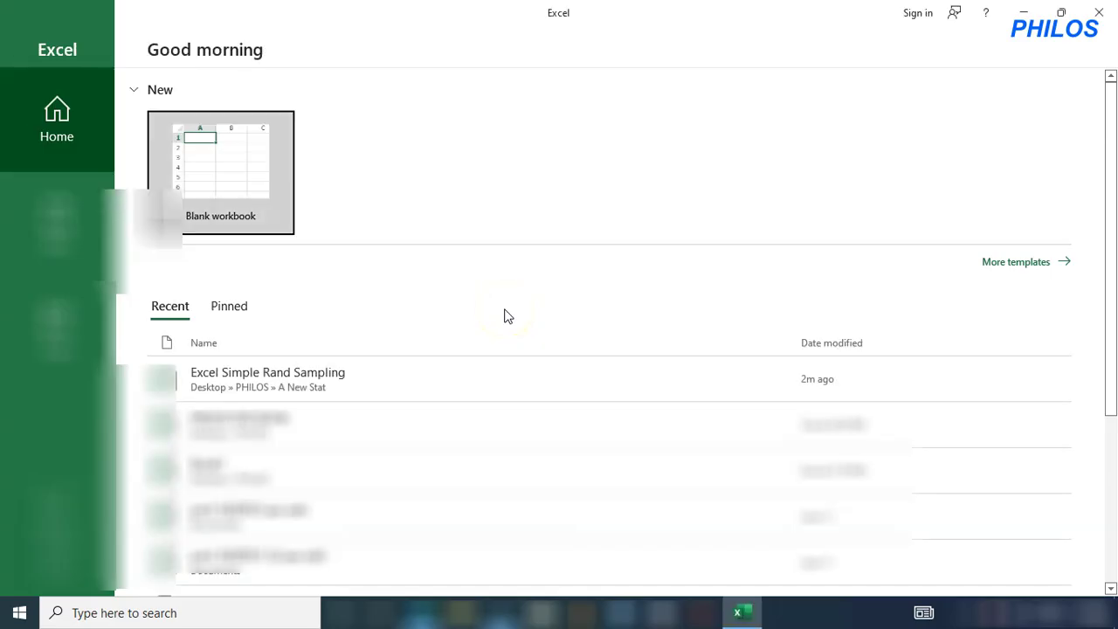
pyautogui.click(256, 228)
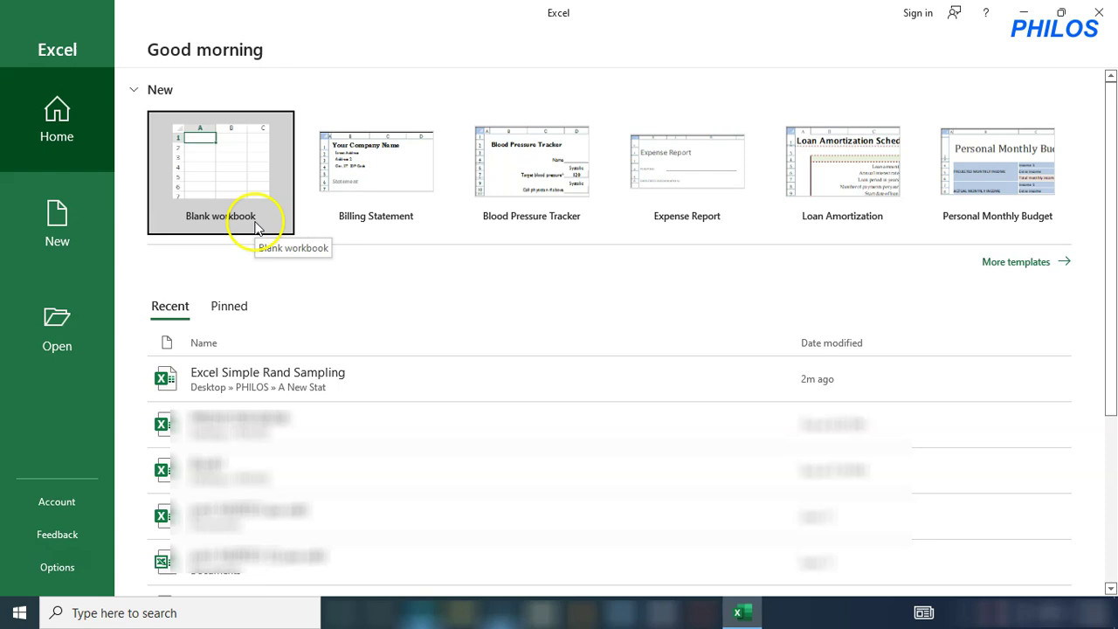
pyautogui.click(293, 375)
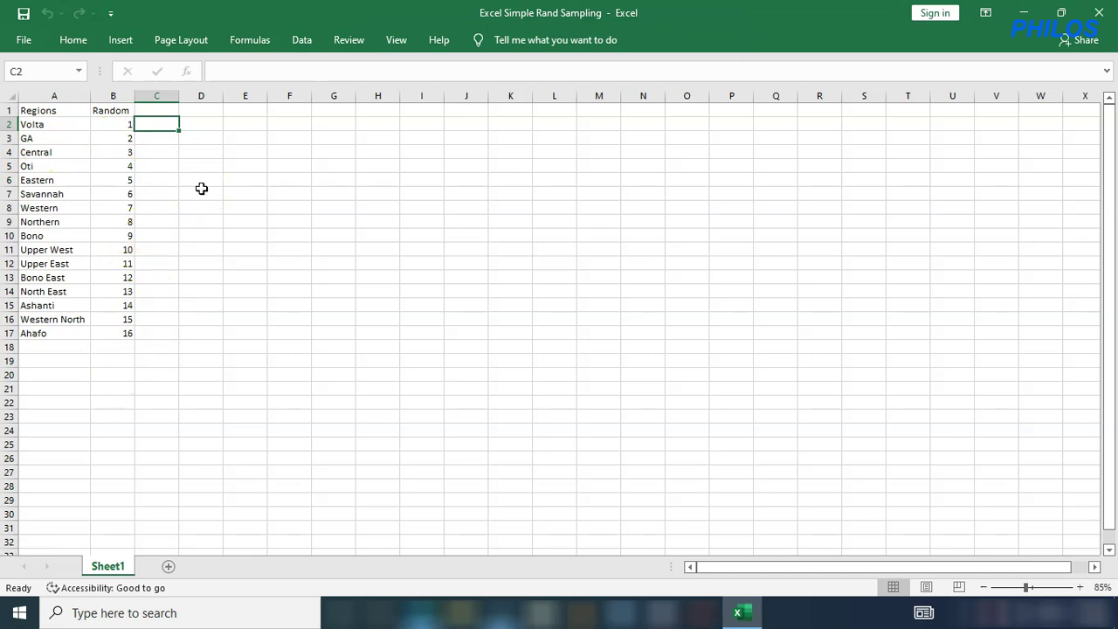
pyautogui.scroll(4, 200, 189)
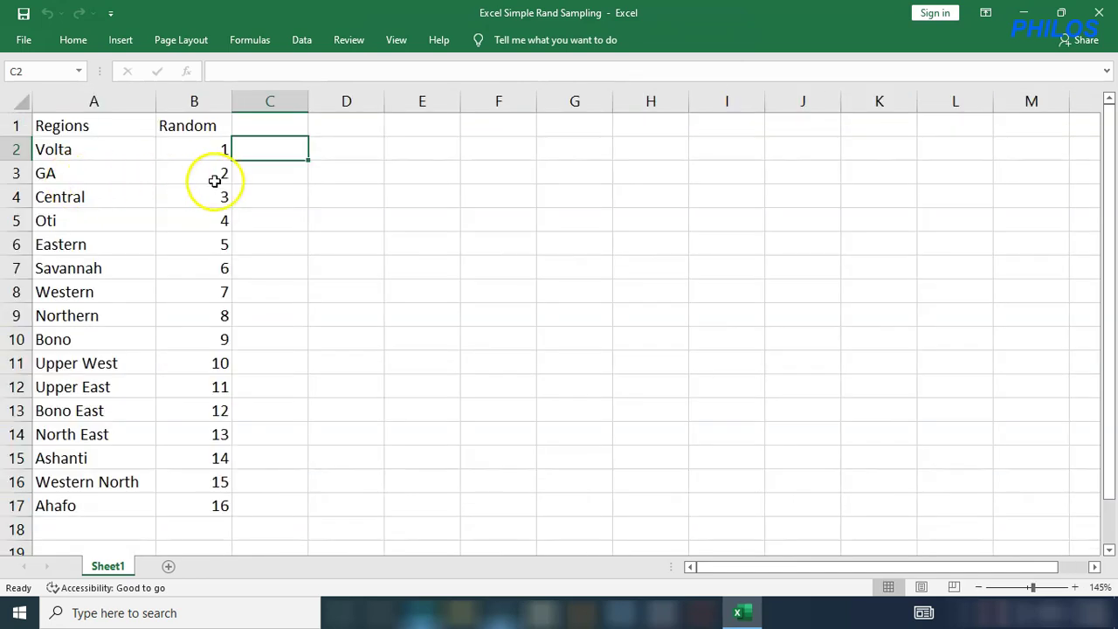
# Enable the Analysis ToolPak add-in through the Excel add-ins options
pyautogui.click(304, 44)
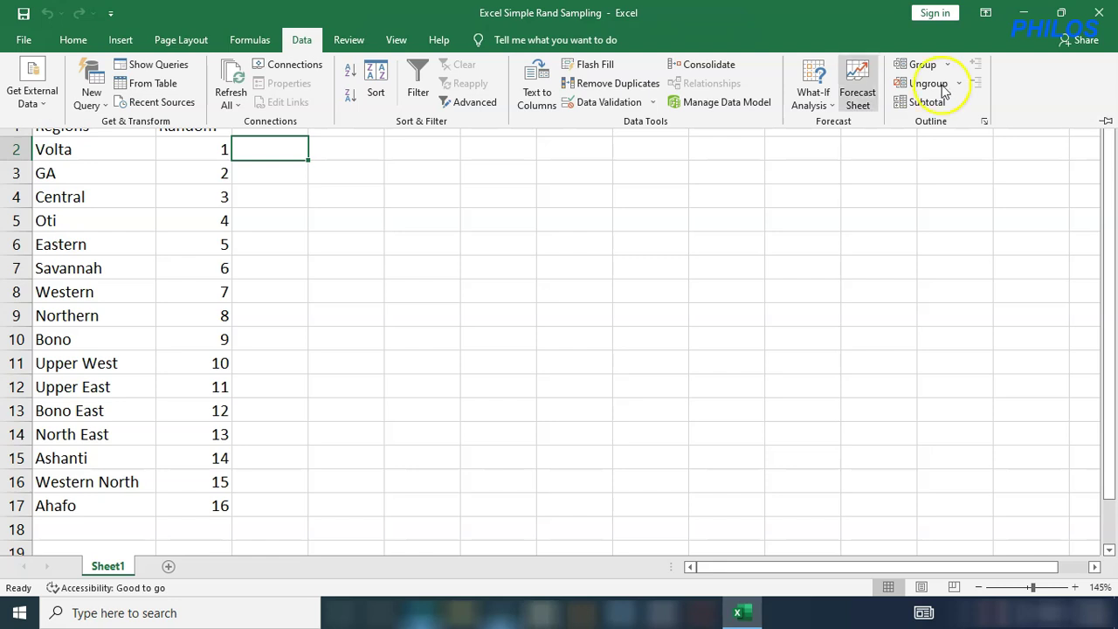
pyautogui.click(24, 41)
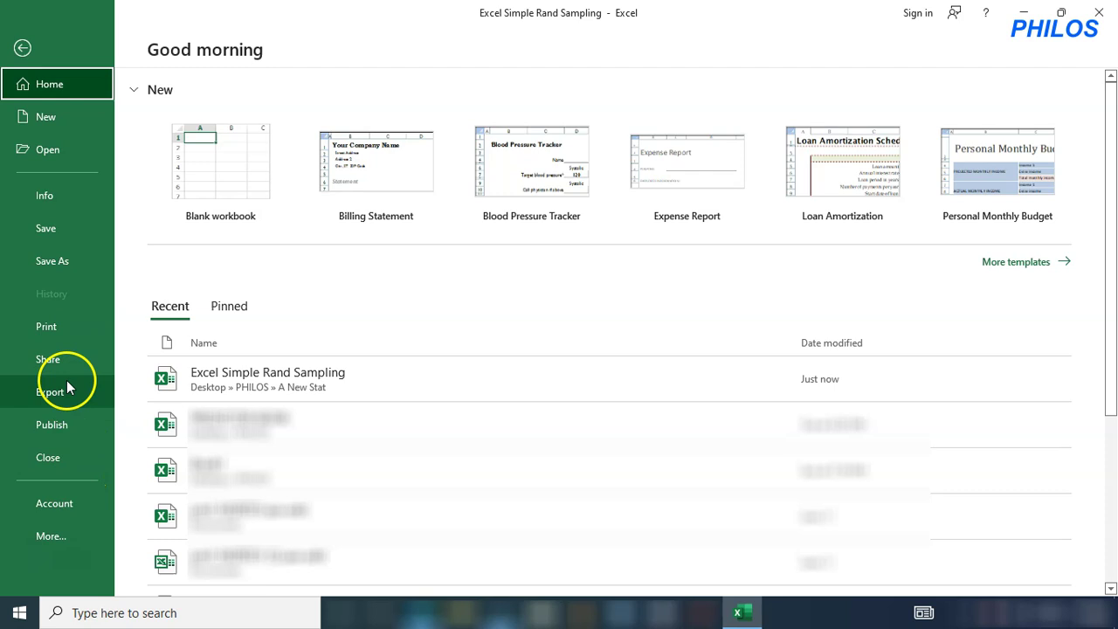
pyautogui.click(81, 526)
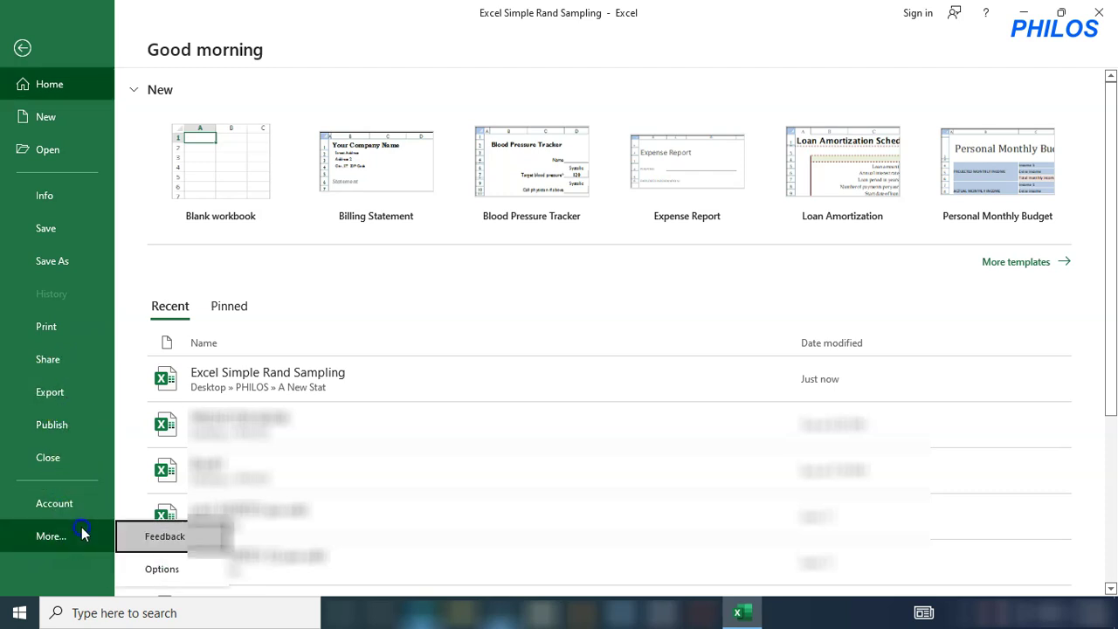
pyautogui.click(165, 575)
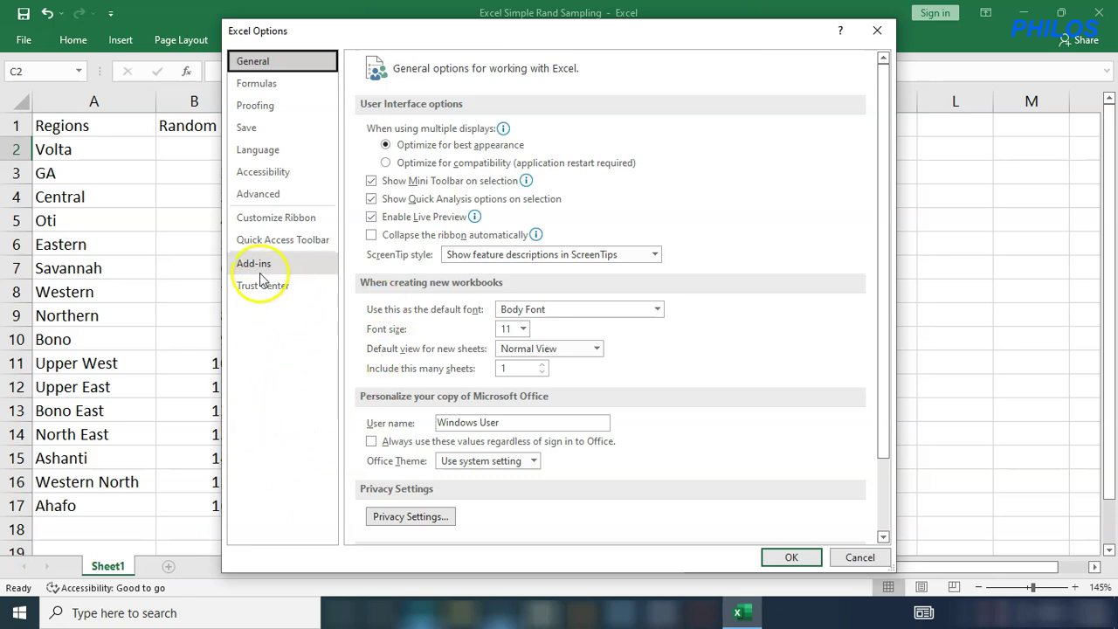
pyautogui.click(286, 266)
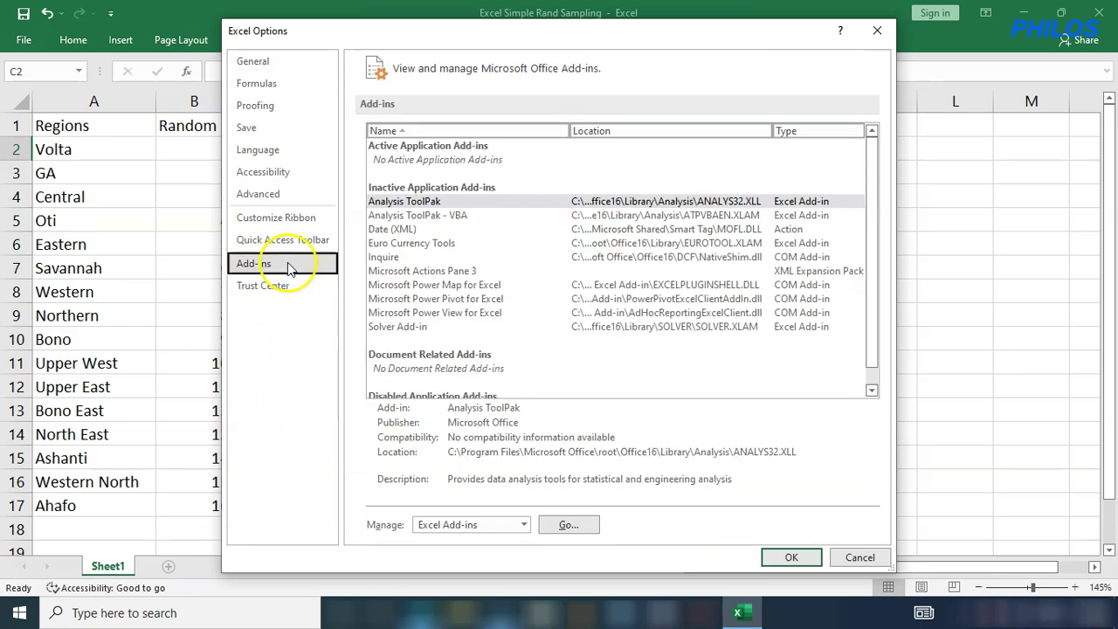
pyautogui.click(568, 526)
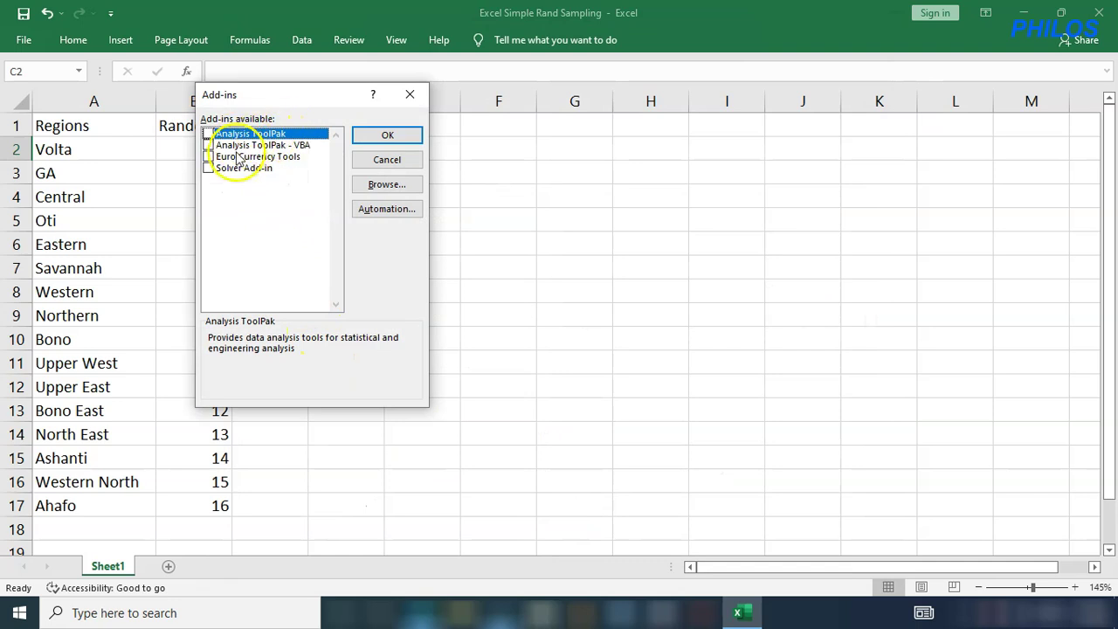
pyautogui.click(209, 134)
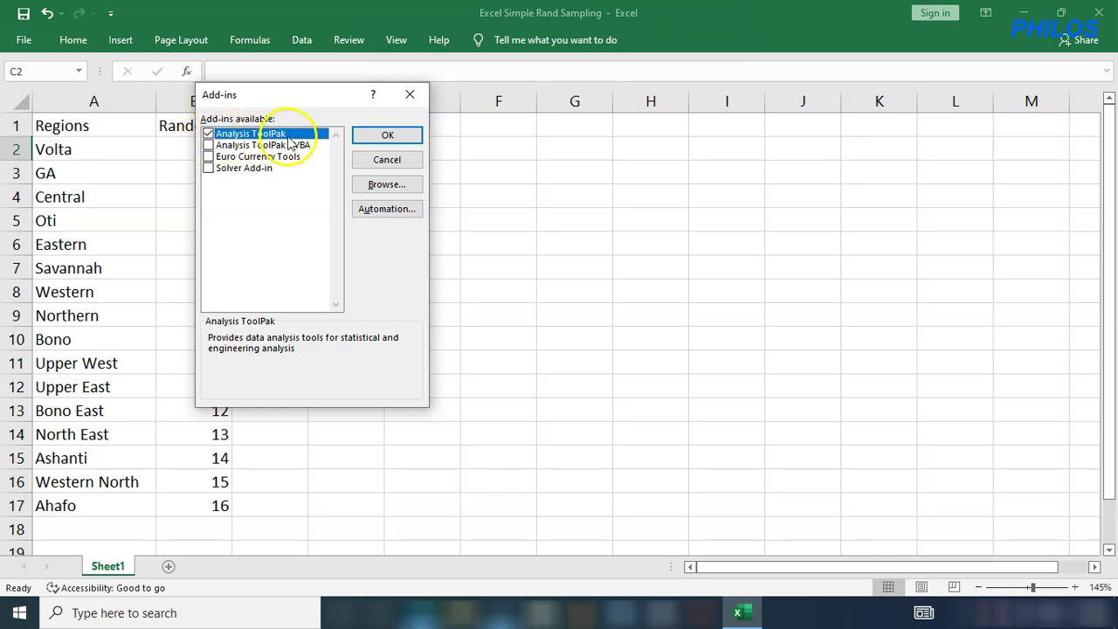
pyautogui.click(384, 135)
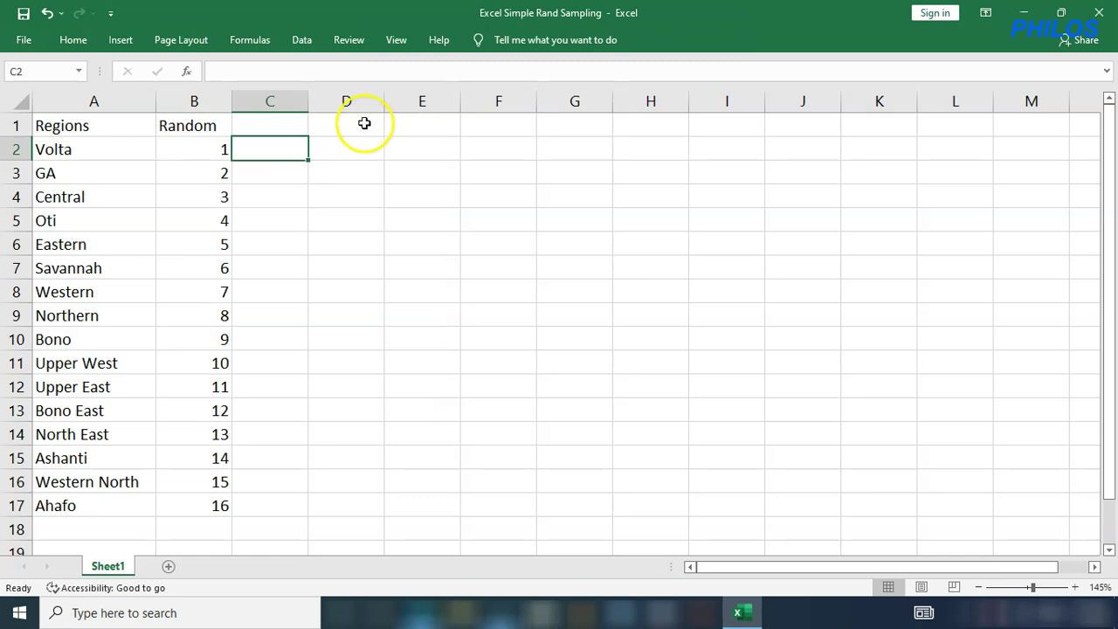
# Start the Sampling tool from the Data Analysis tools
pyautogui.click(302, 40)
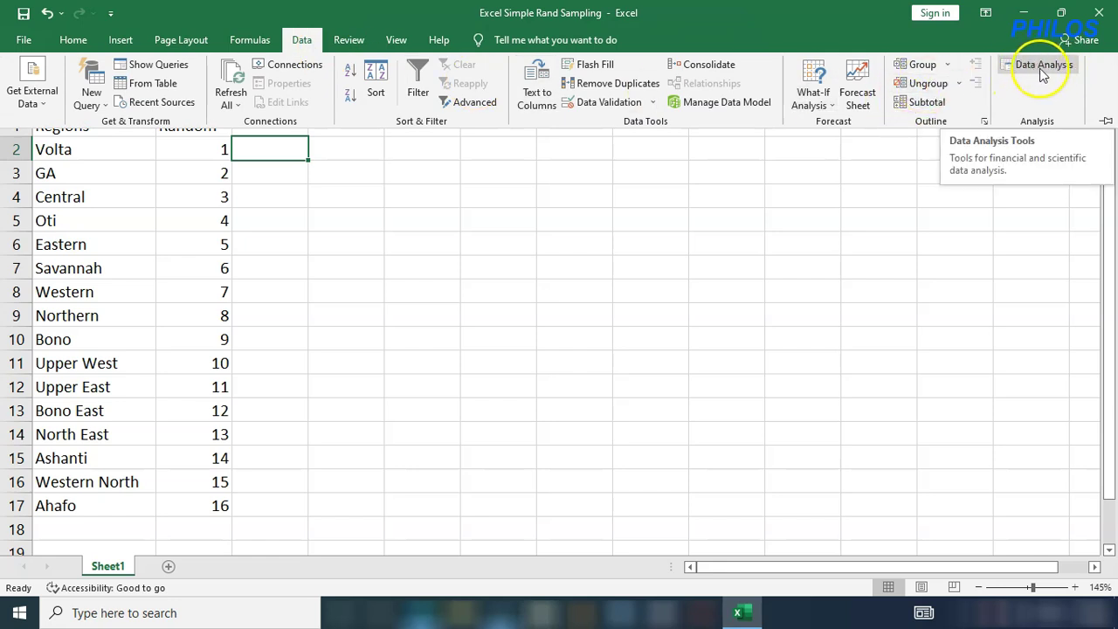
pyautogui.click(1039, 69)
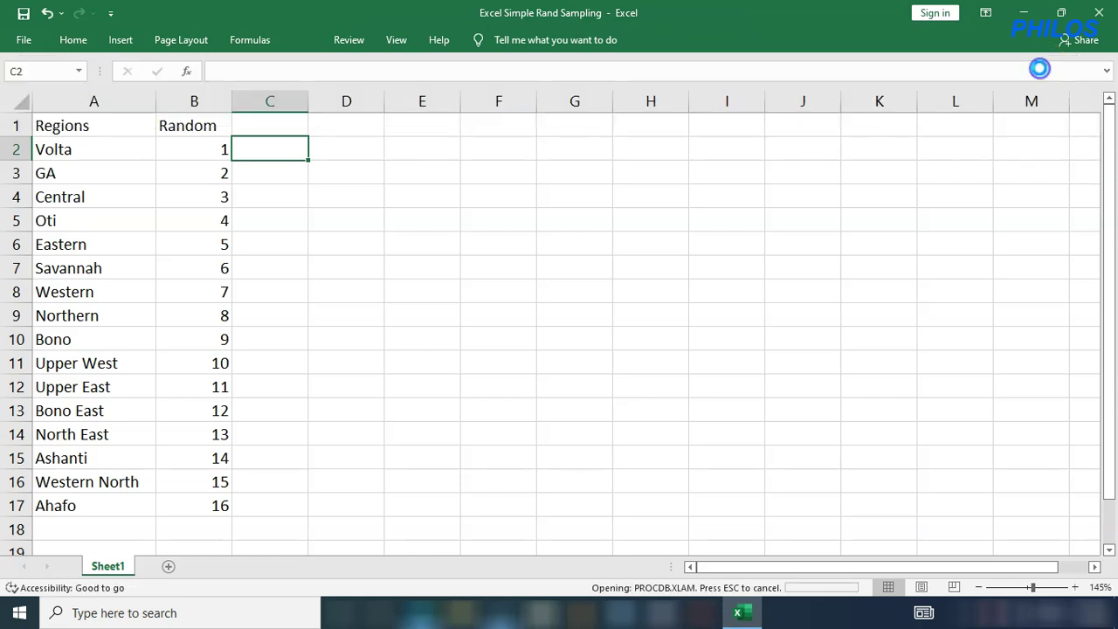
pyautogui.click(391, 215)
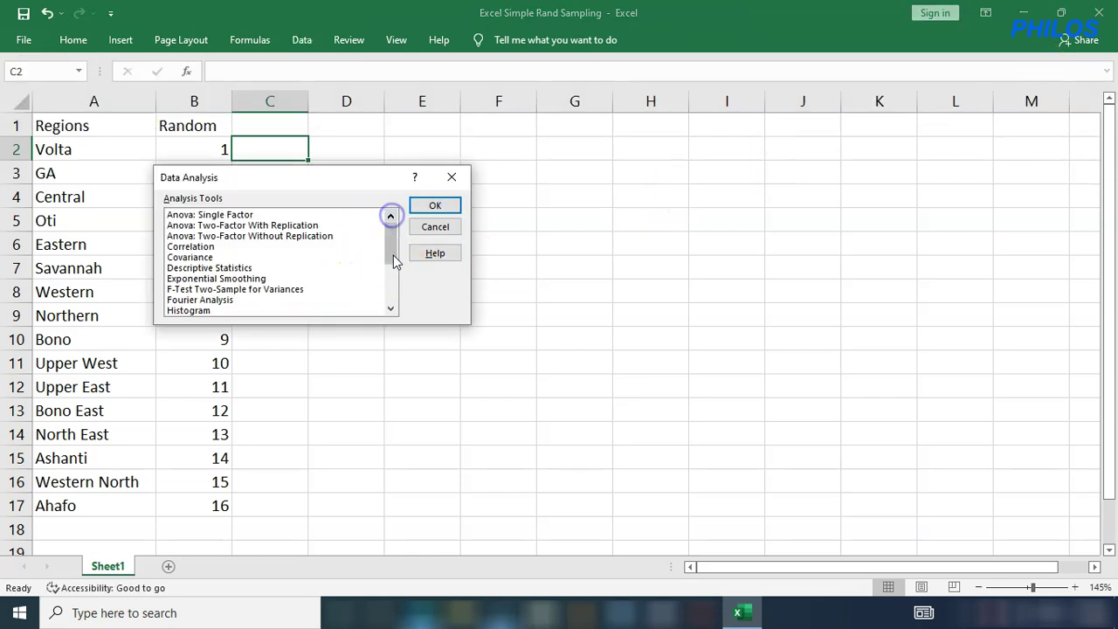
pyautogui.click(390, 309)
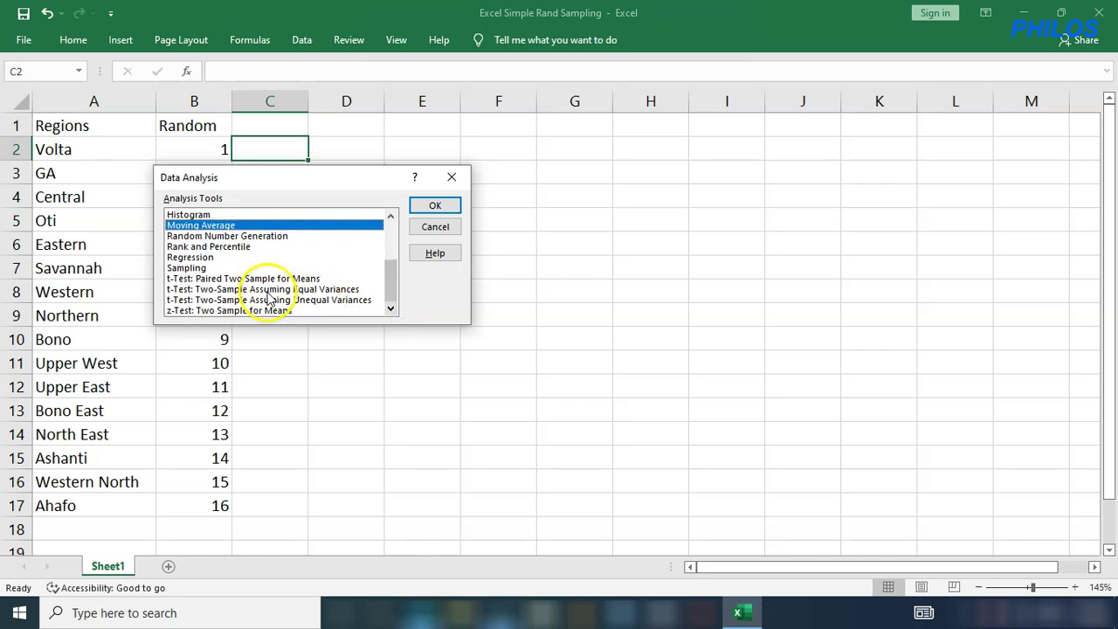
pyautogui.click(194, 268)
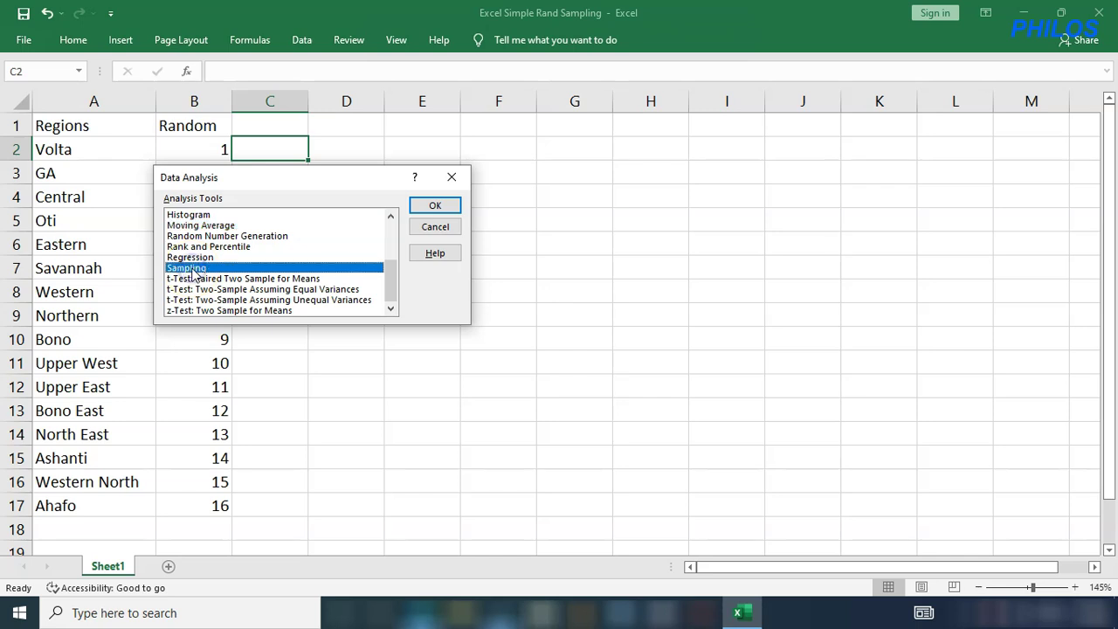
pyautogui.click(441, 205)
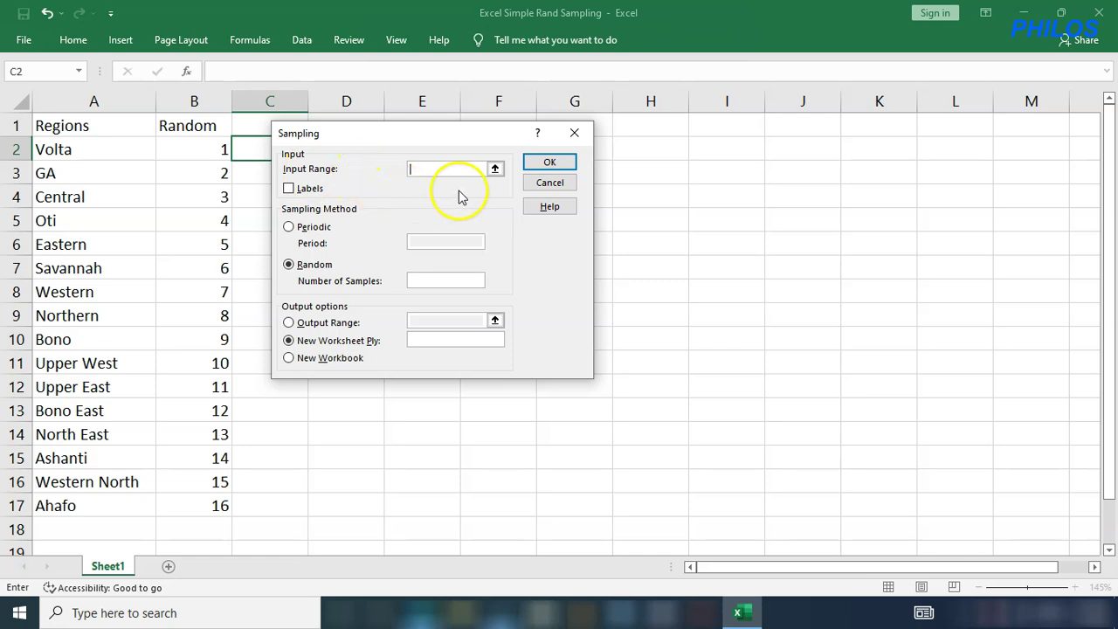
# Set the sampling input range to B2:B17 and the number of random samples to 4
pyautogui.click(495, 171)
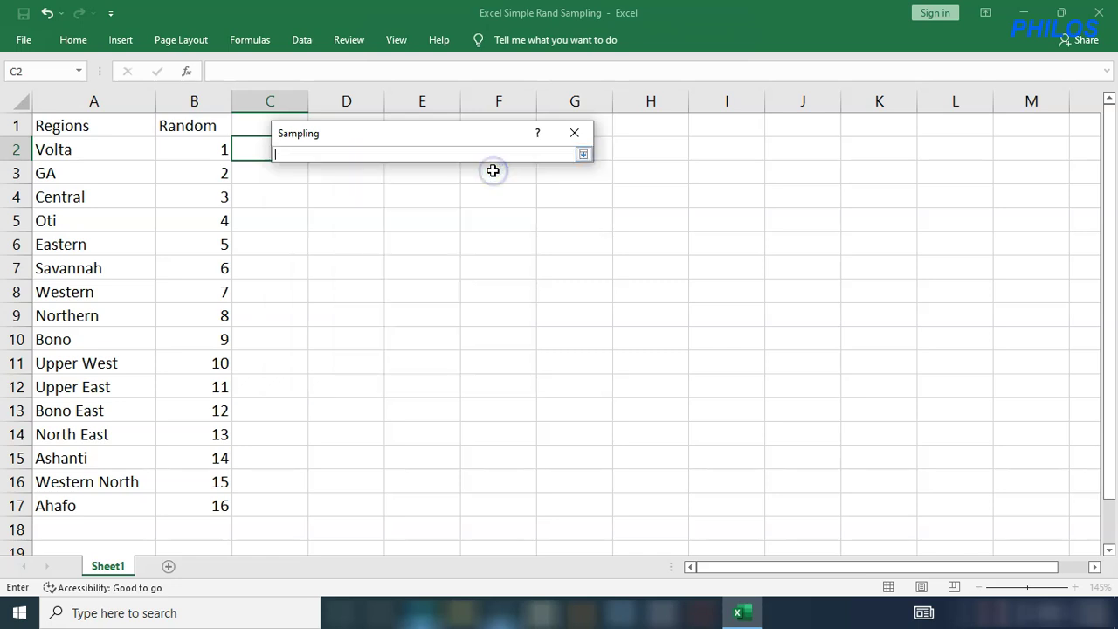
pyautogui.click(200, 145)
pyautogui.moveTo(229, 159); pyautogui.dragTo(225, 510)
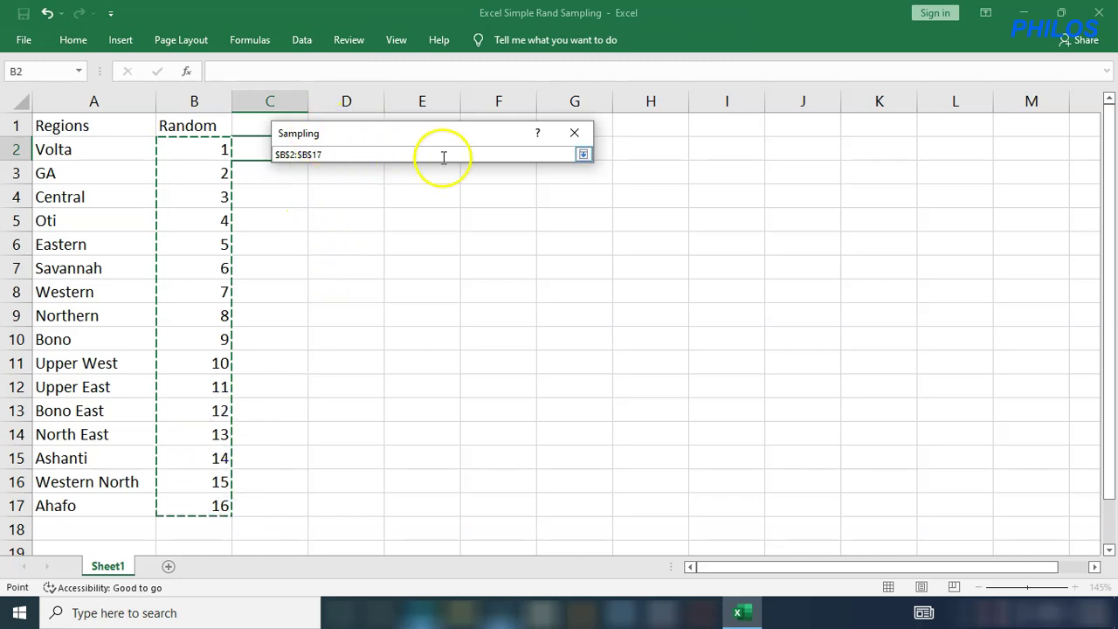
pyautogui.click(582, 154)
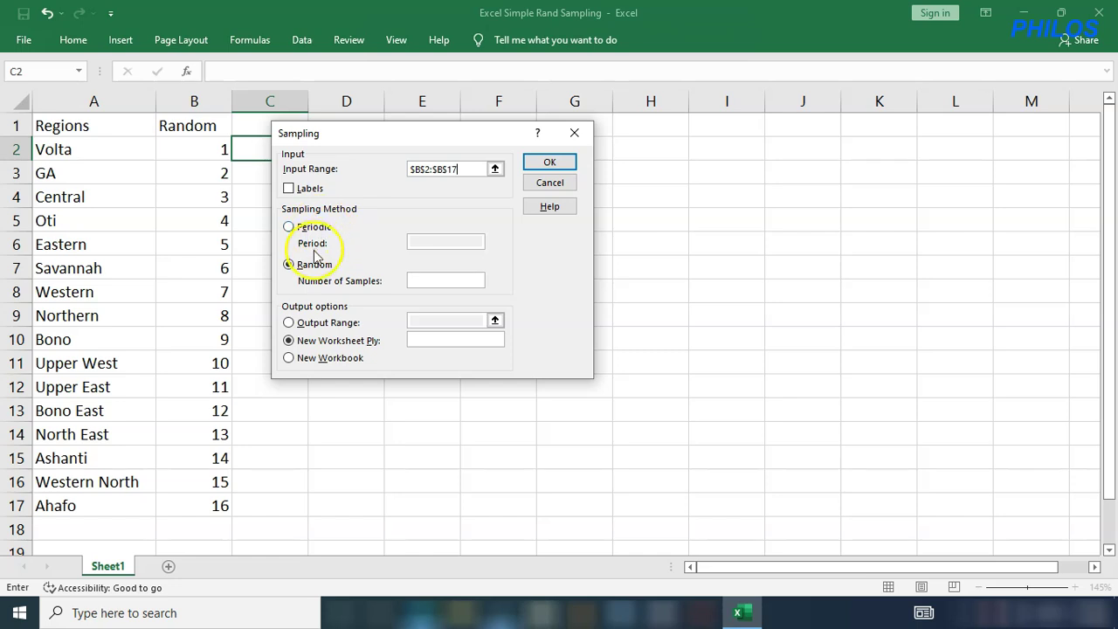
pyautogui.click(414, 279)
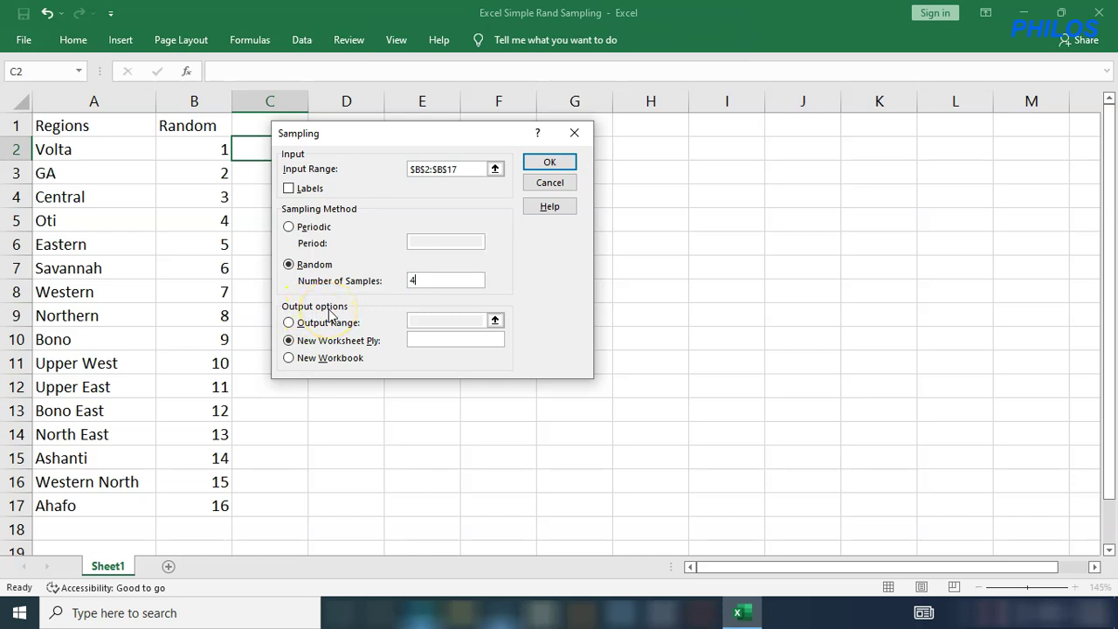
pyautogui.click(278, 312)
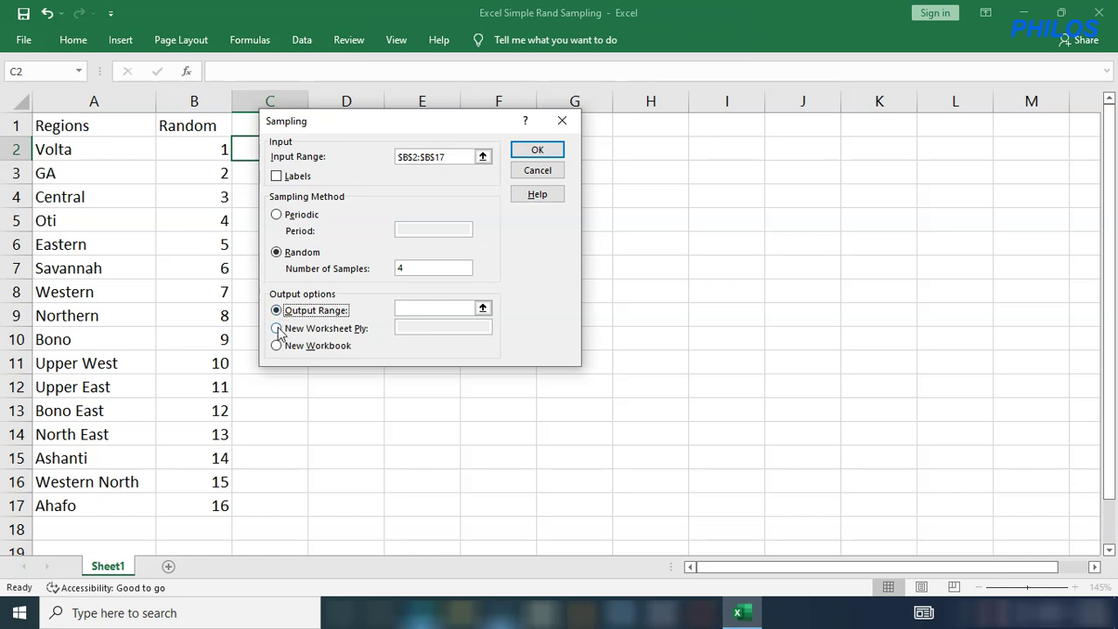
pyautogui.click(277, 329)
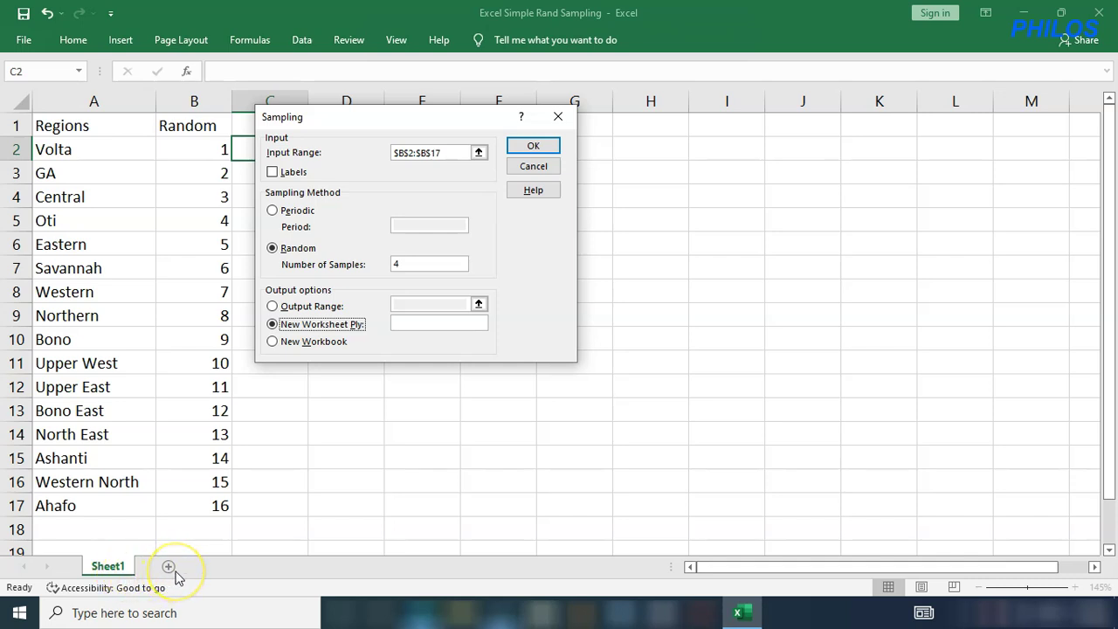
pyautogui.click(274, 342)
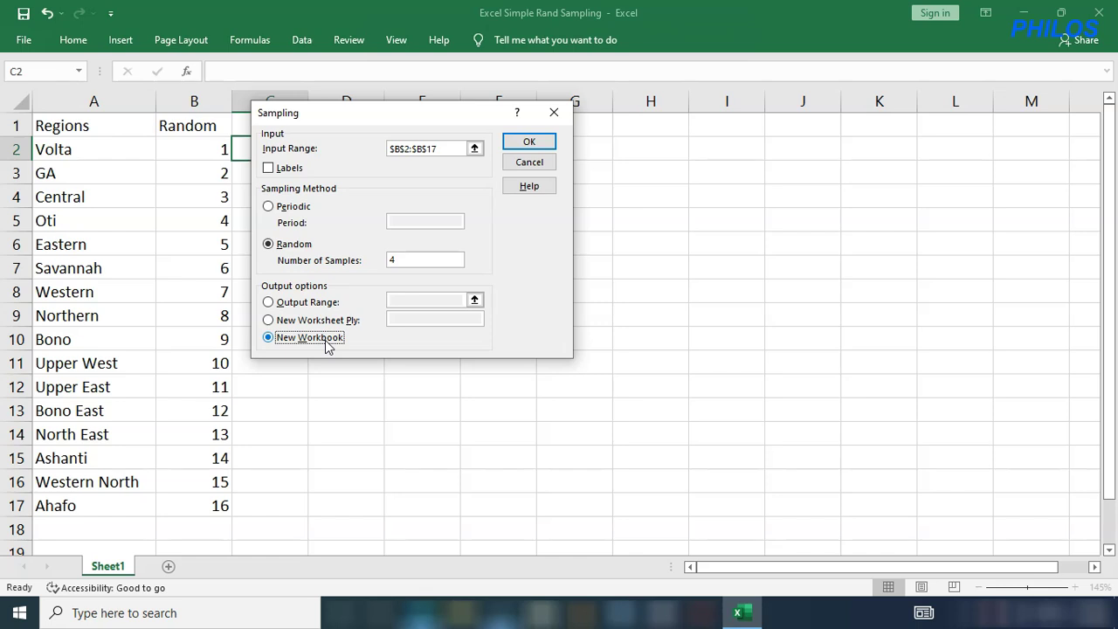
# Set the output range to cell H2 and run the sampling
pyautogui.click(268, 302)
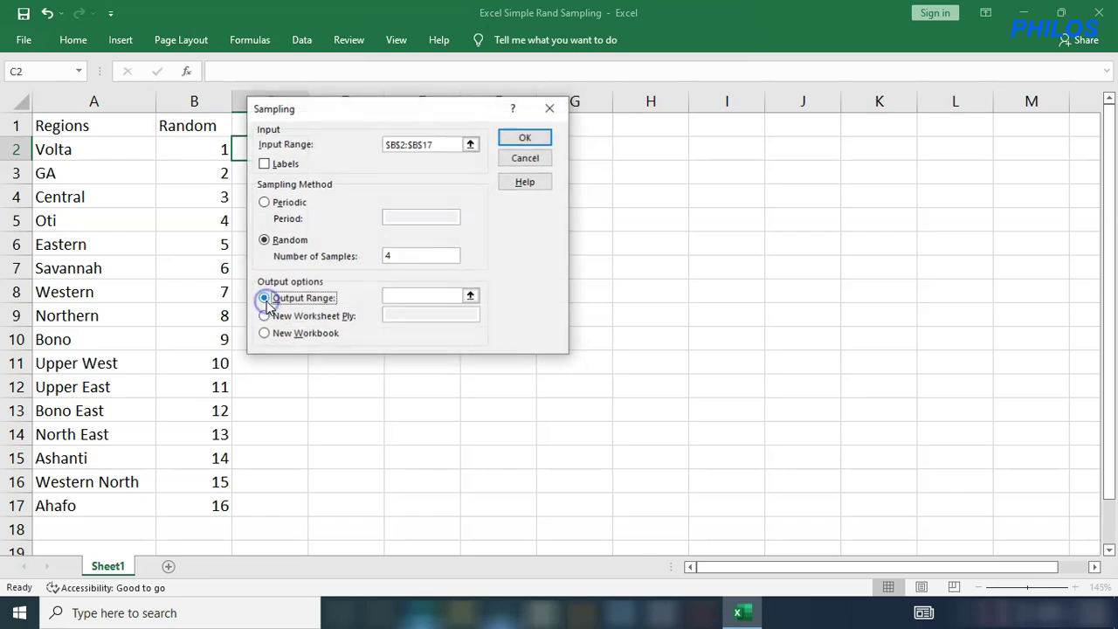
pyautogui.click(658, 149)
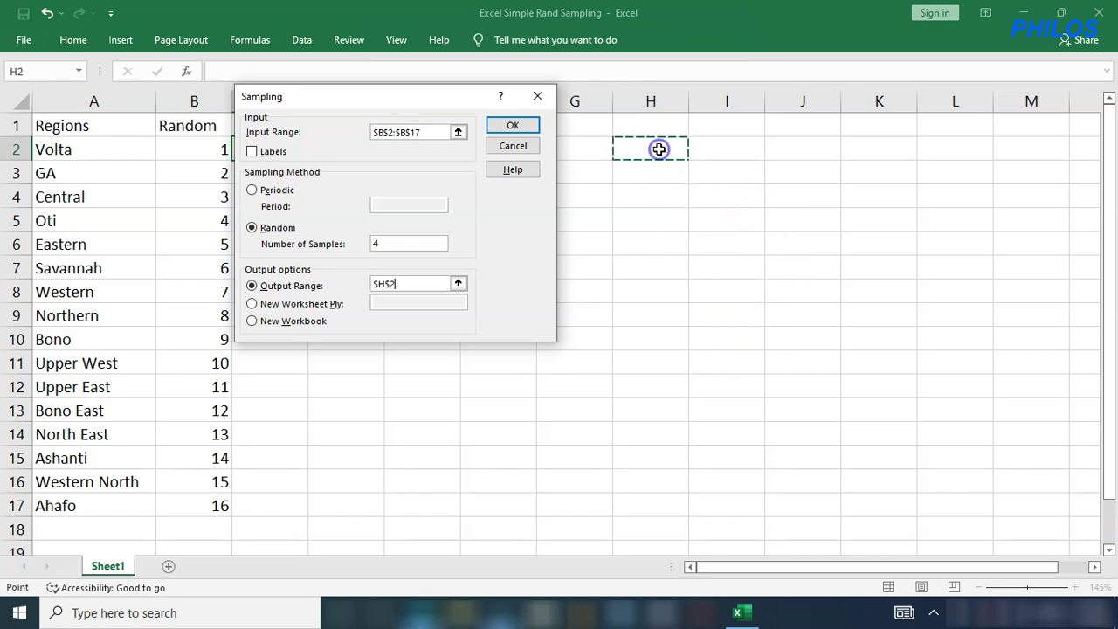
pyautogui.click(512, 128)
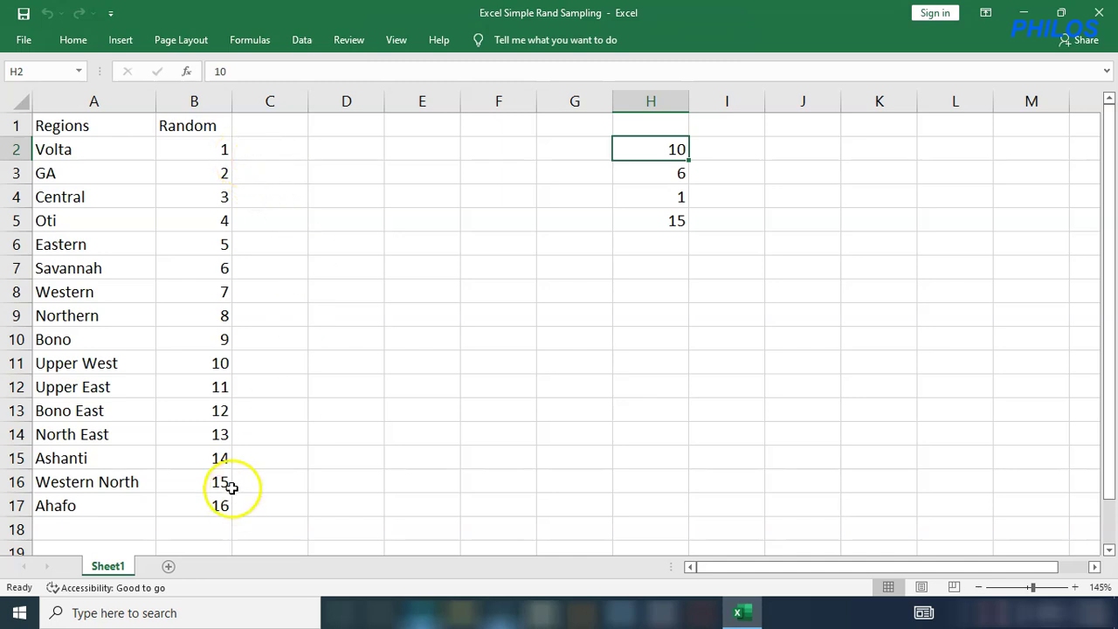
pyautogui.click(281, 152)
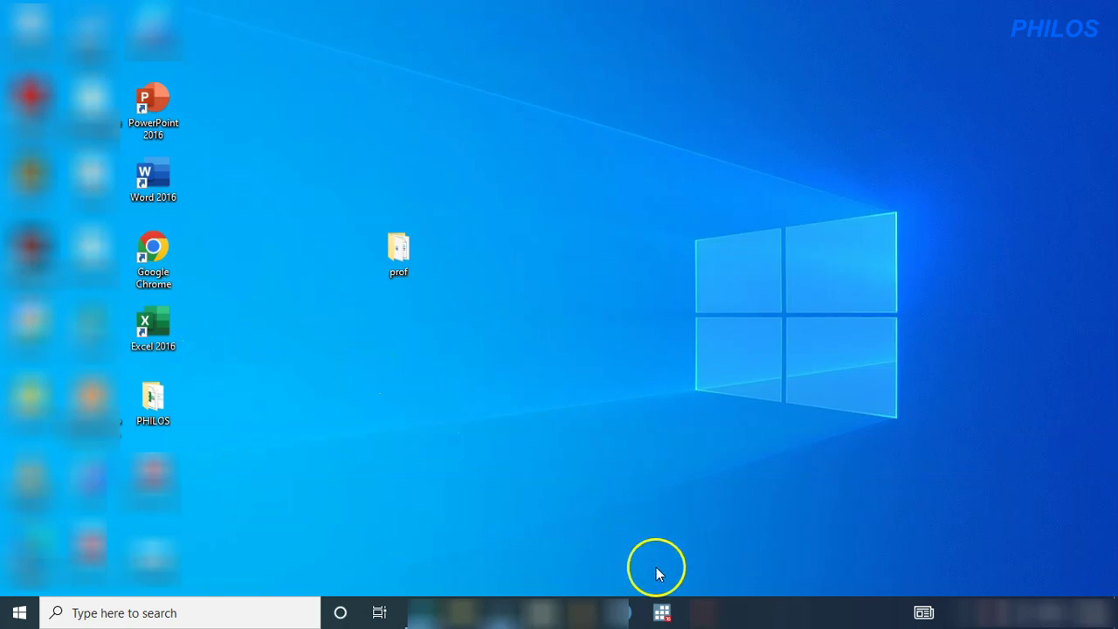
# Switch to Stata and open the import dialog for Excel spreadsheets
pyautogui.click(663, 614)
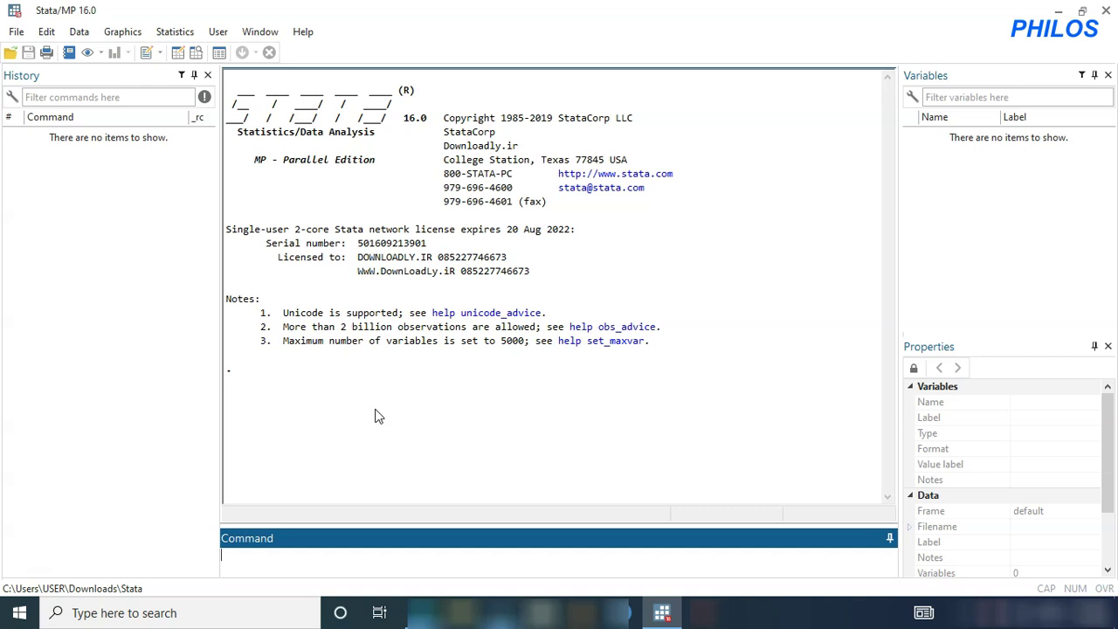
pyautogui.click(18, 34)
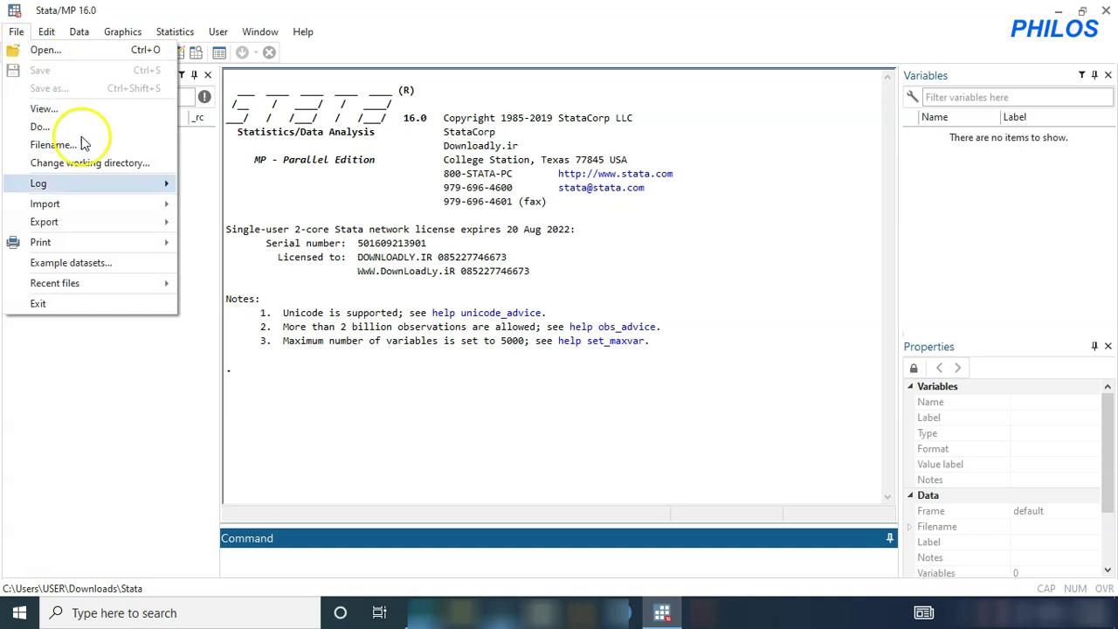
pyautogui.moveTo(90, 208)
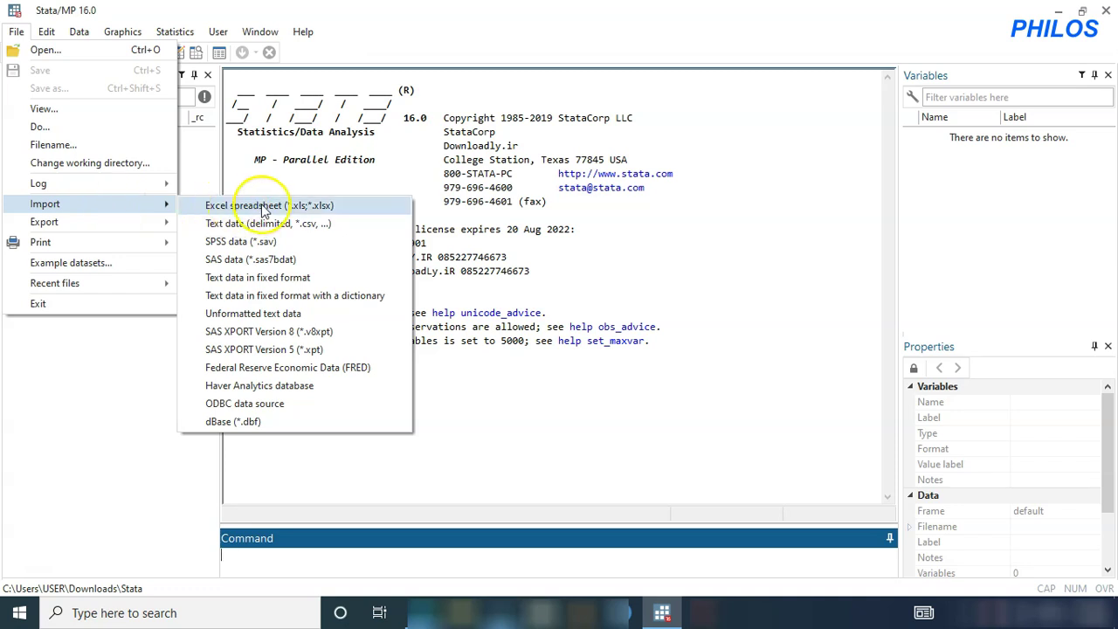
pyautogui.click(250, 206)
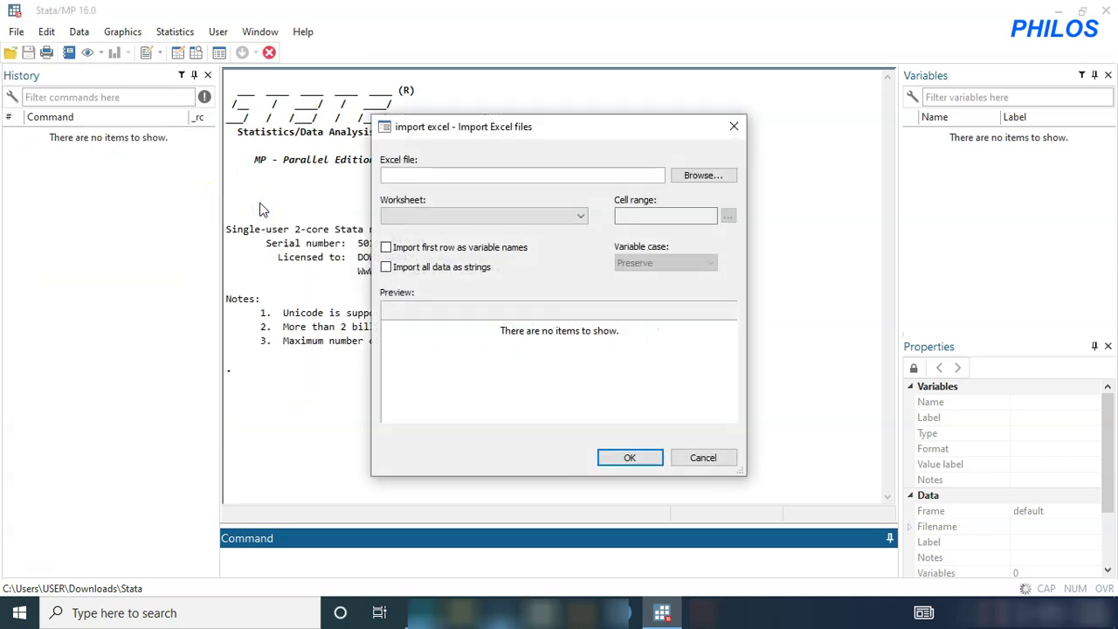
# Choose Excel Simple Rand Sampling in the A New Stat folder for import, using its first row as variable names
pyautogui.click(702, 174)
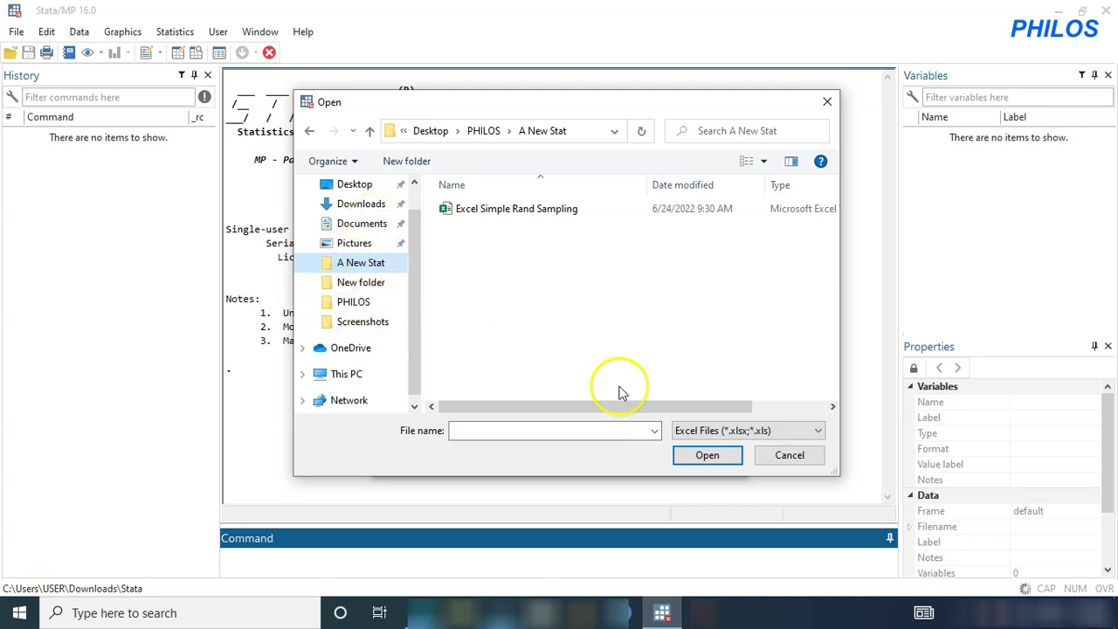
pyautogui.click(591, 212)
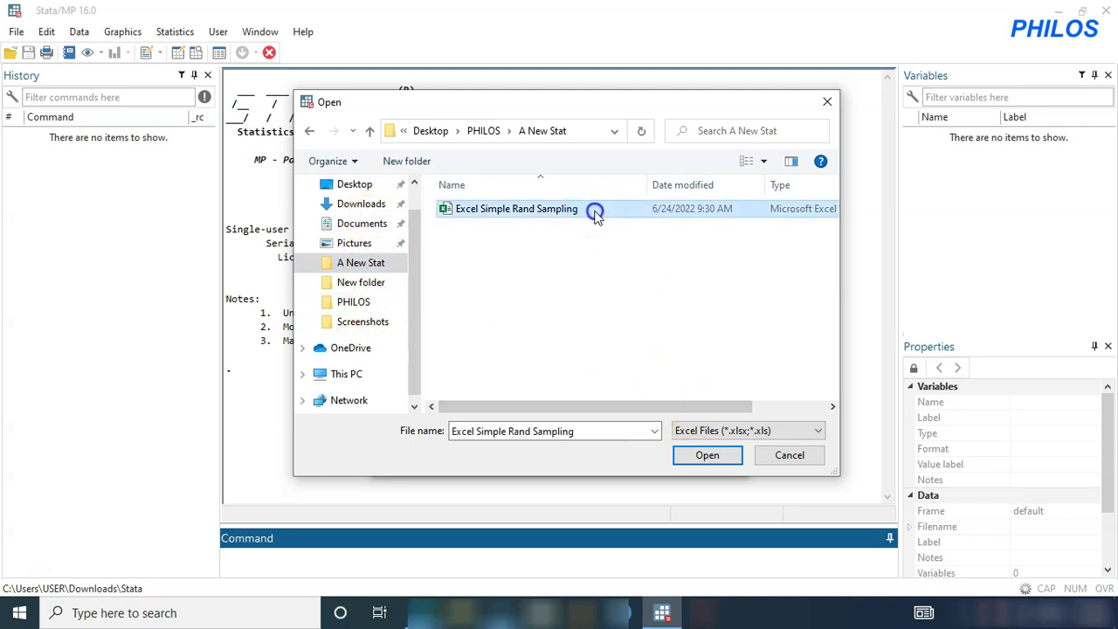
pyautogui.click(711, 456)
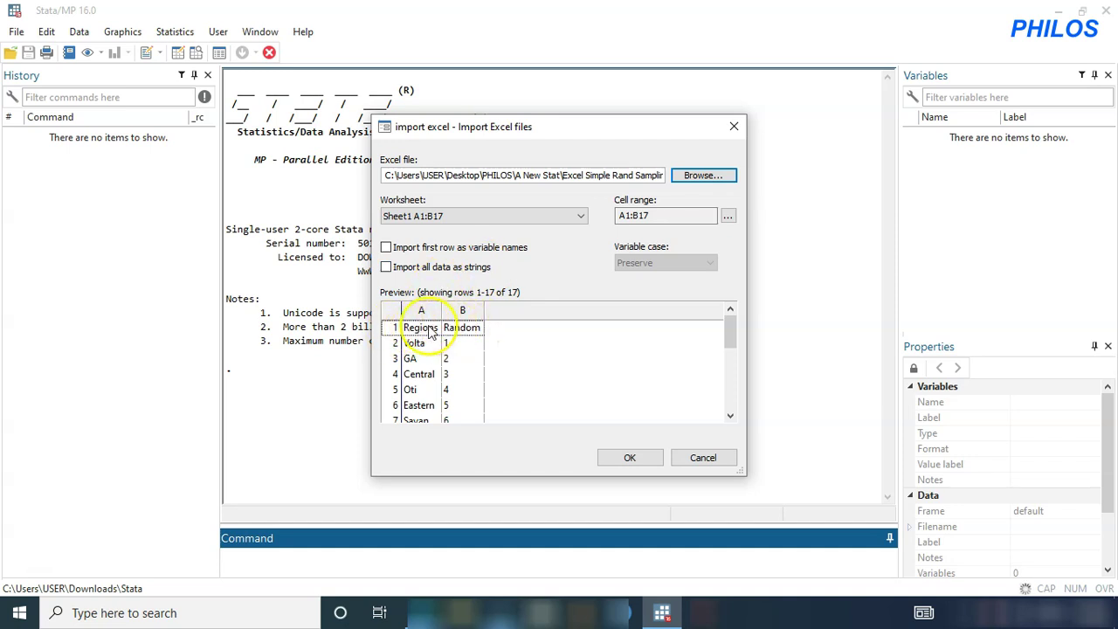
pyautogui.click(385, 248)
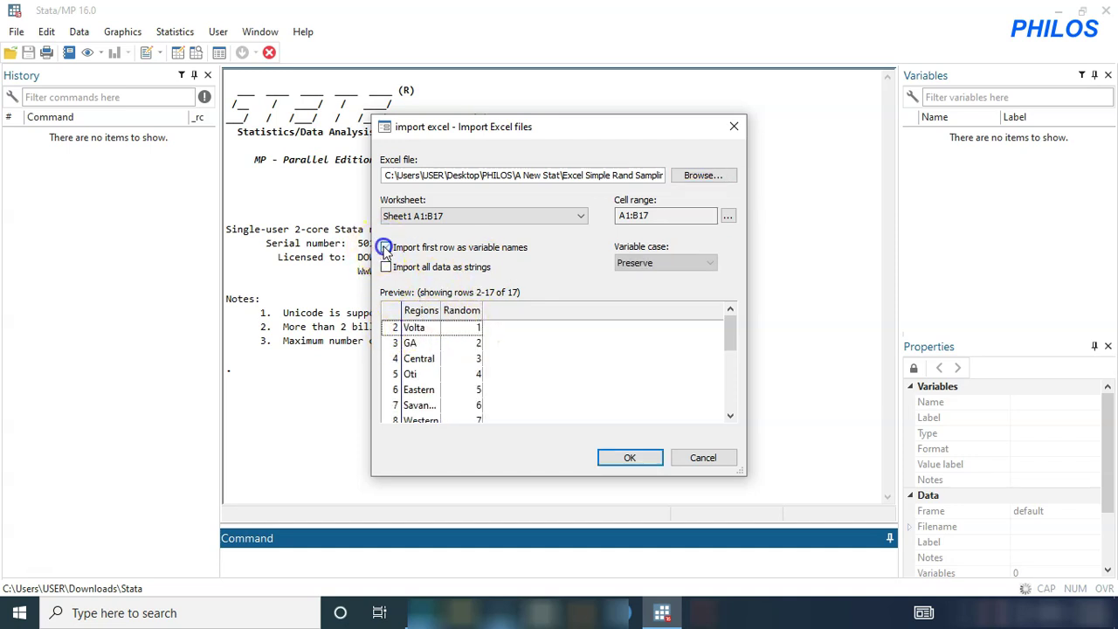